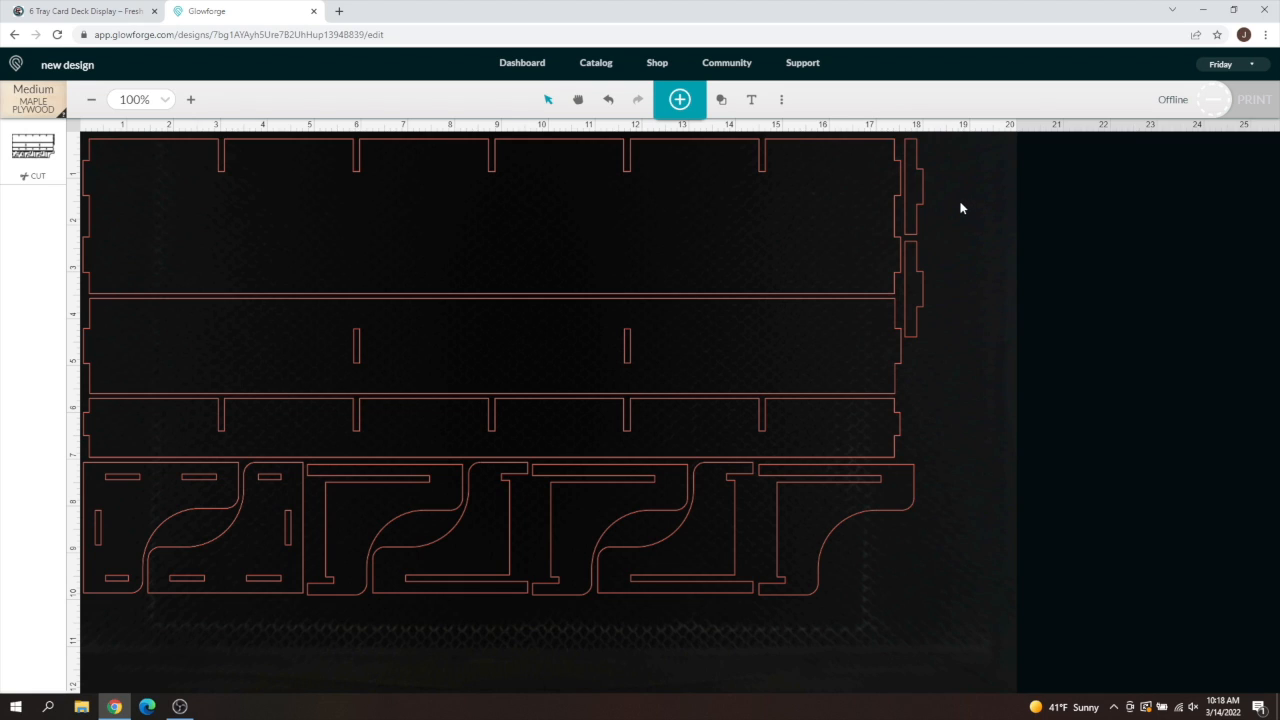
- View the '6 Tray Card Deck Display' product page with the finished green display
{"action": "left_click", "coordinate": [99, 12]}
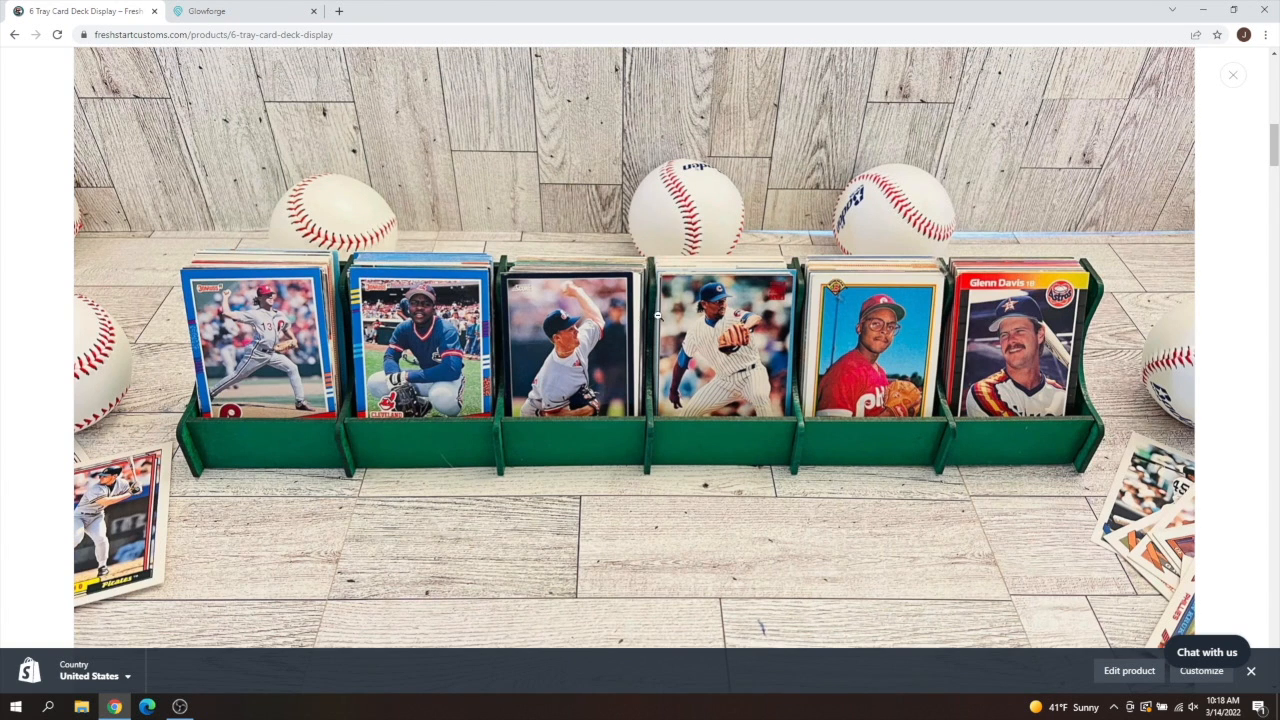
- Go back to the Glowforge card deck display design on Medium Maple Plywood
{"action": "left_click", "coordinate": [203, 12]}
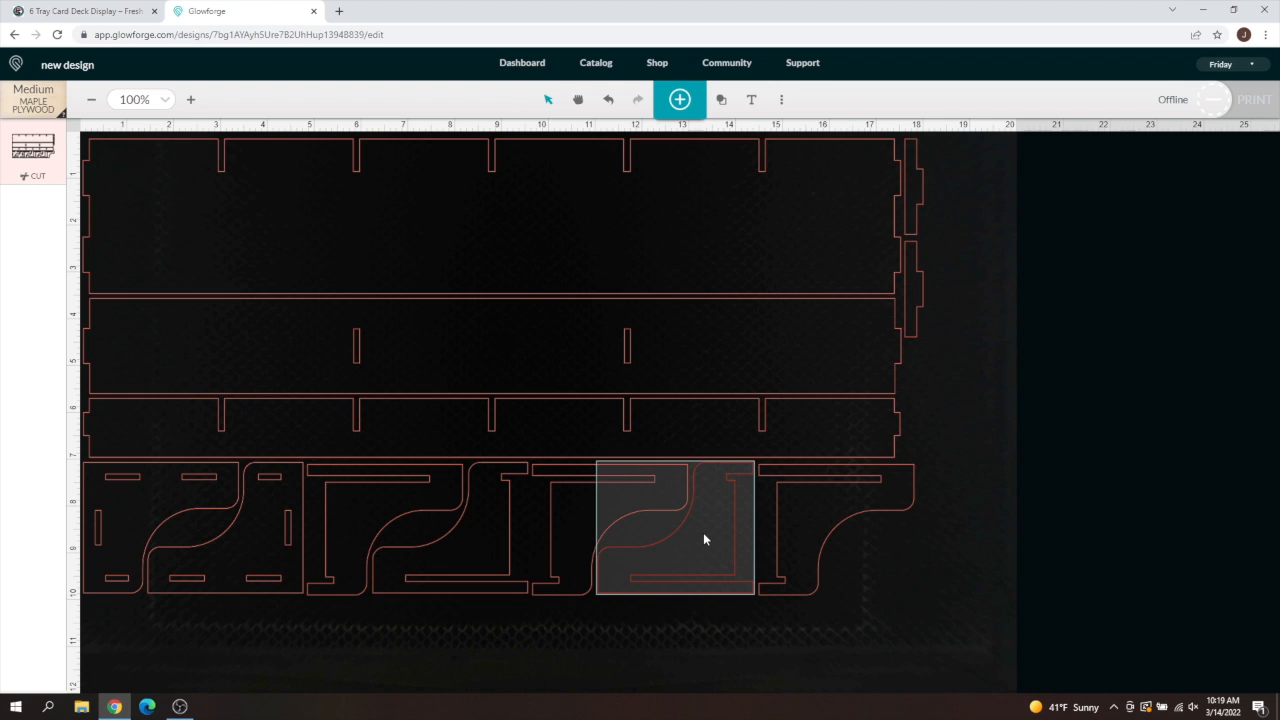
- Drop two curved bracket pieces lower than their neighbours so the bottom row is uneven
{"action": "left_click", "coordinate": [703, 540]}
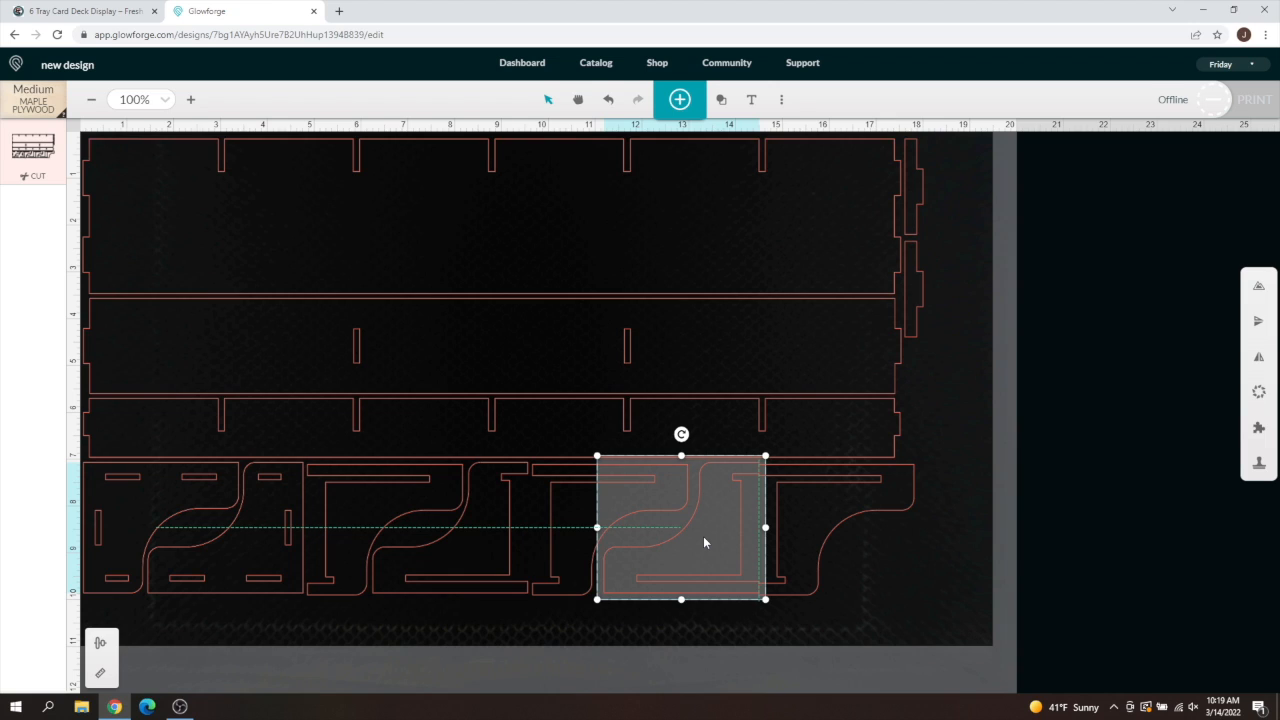
{"action": "left_click_drag", "start_coordinate": [704, 543], "coordinate": [706, 576]}
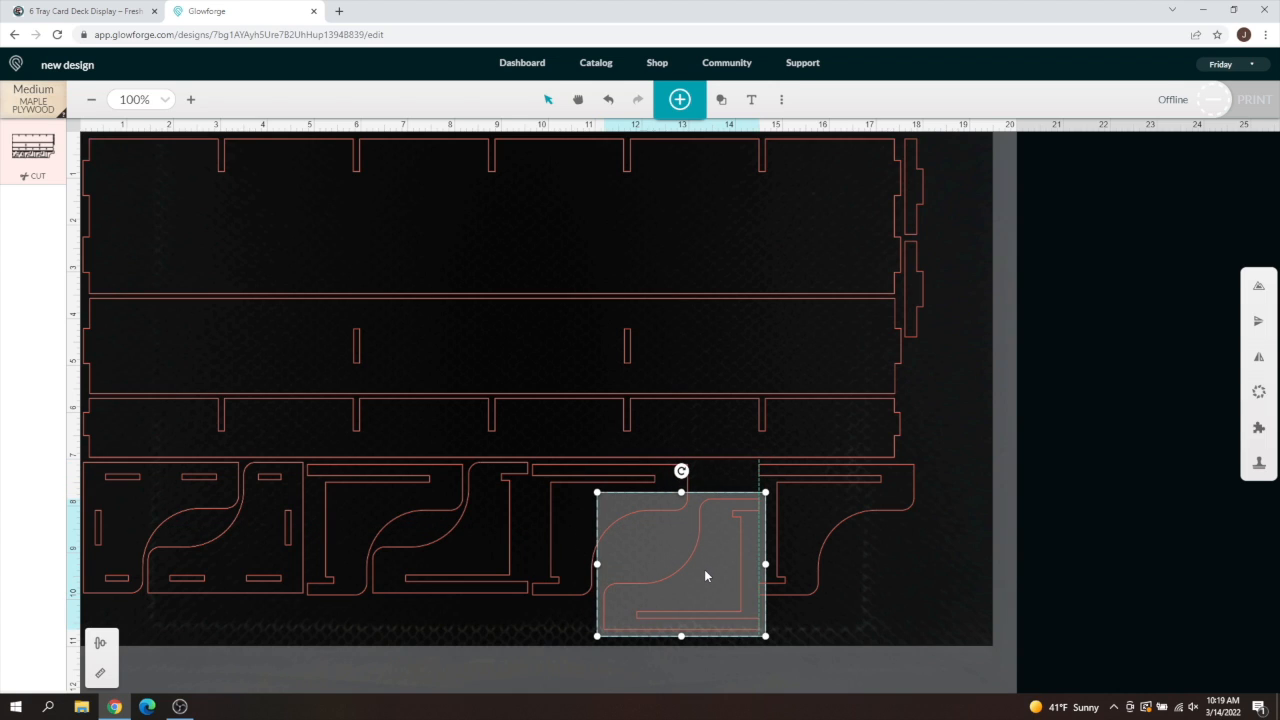
{"action": "left_click_drag", "start_coordinate": [706, 576], "coordinate": [706, 576]}
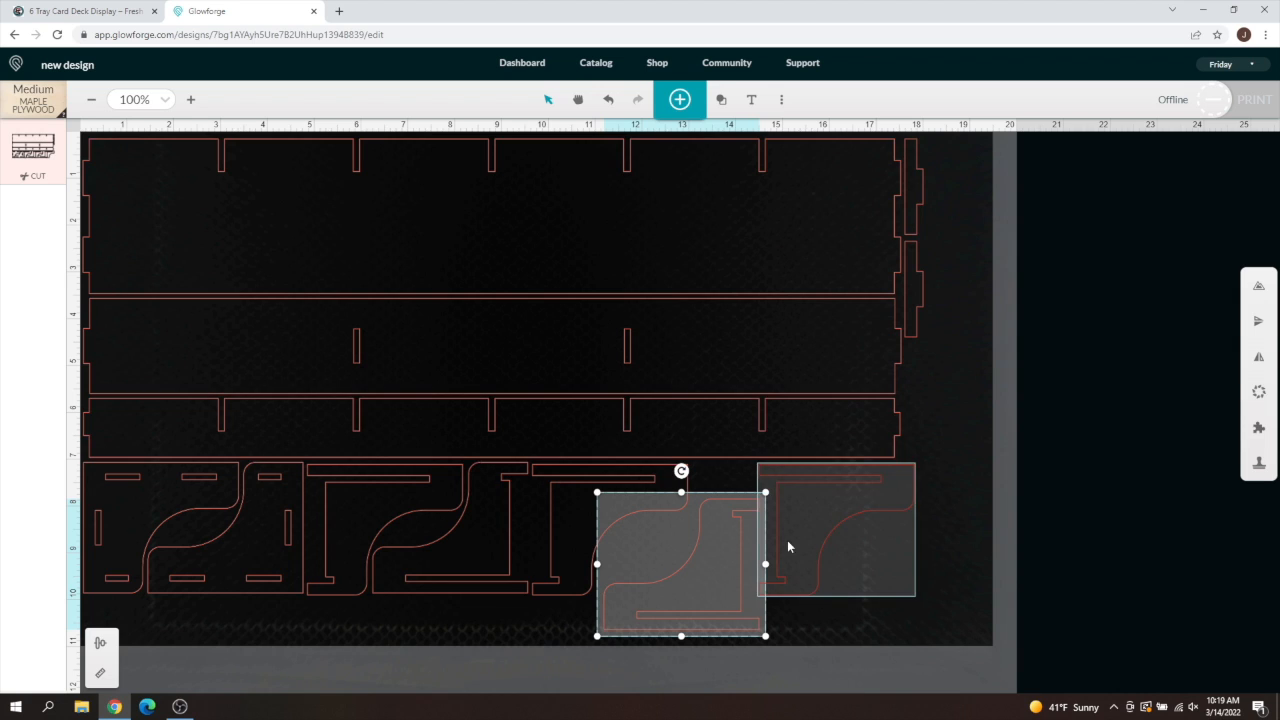
{"action": "left_click", "coordinate": [896, 567]}
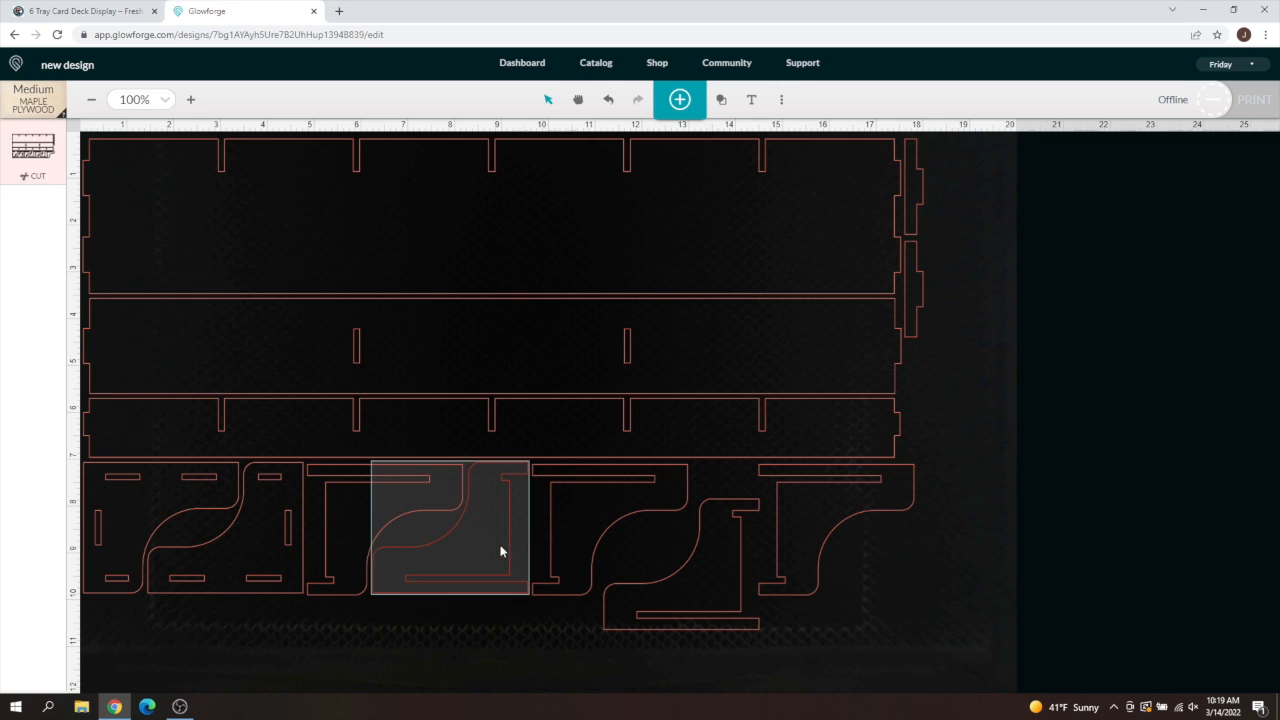
{"action": "left_click_drag", "start_coordinate": [492, 543], "coordinate": [486, 574]}
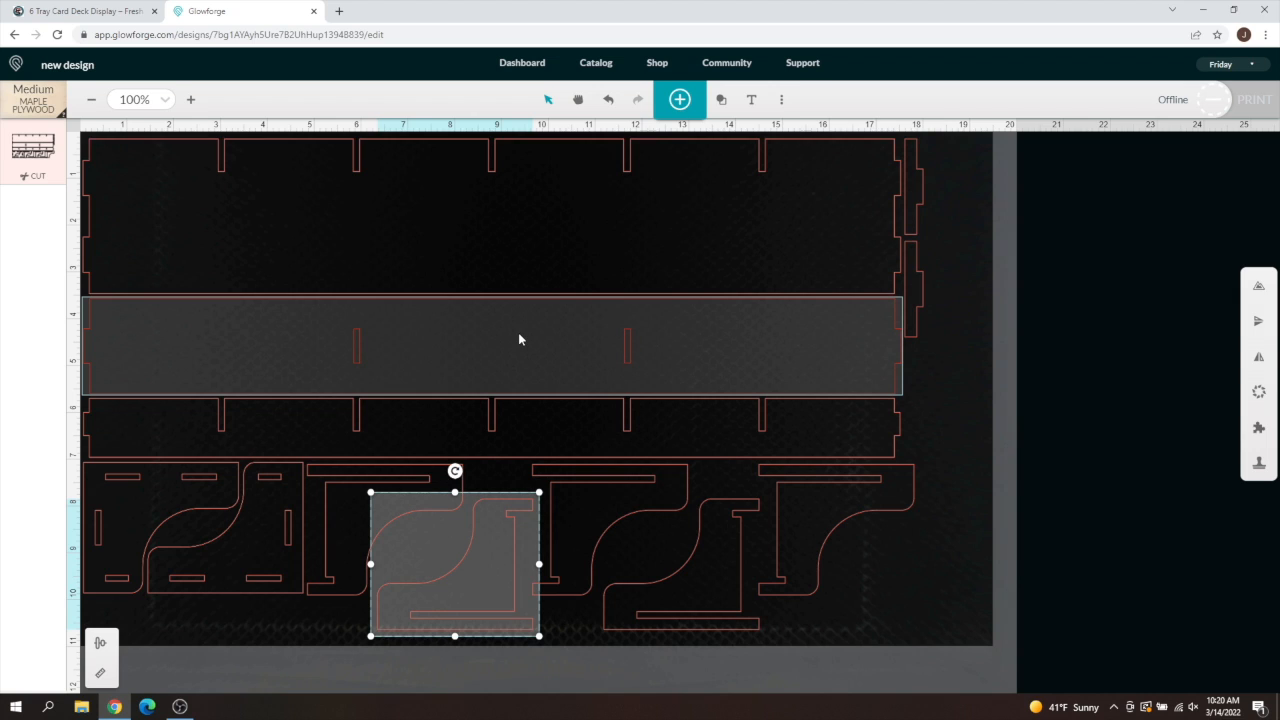
- Marquee-select every bracket and stand piece in the bottom row
{"action": "left_click", "coordinate": [519, 339]}
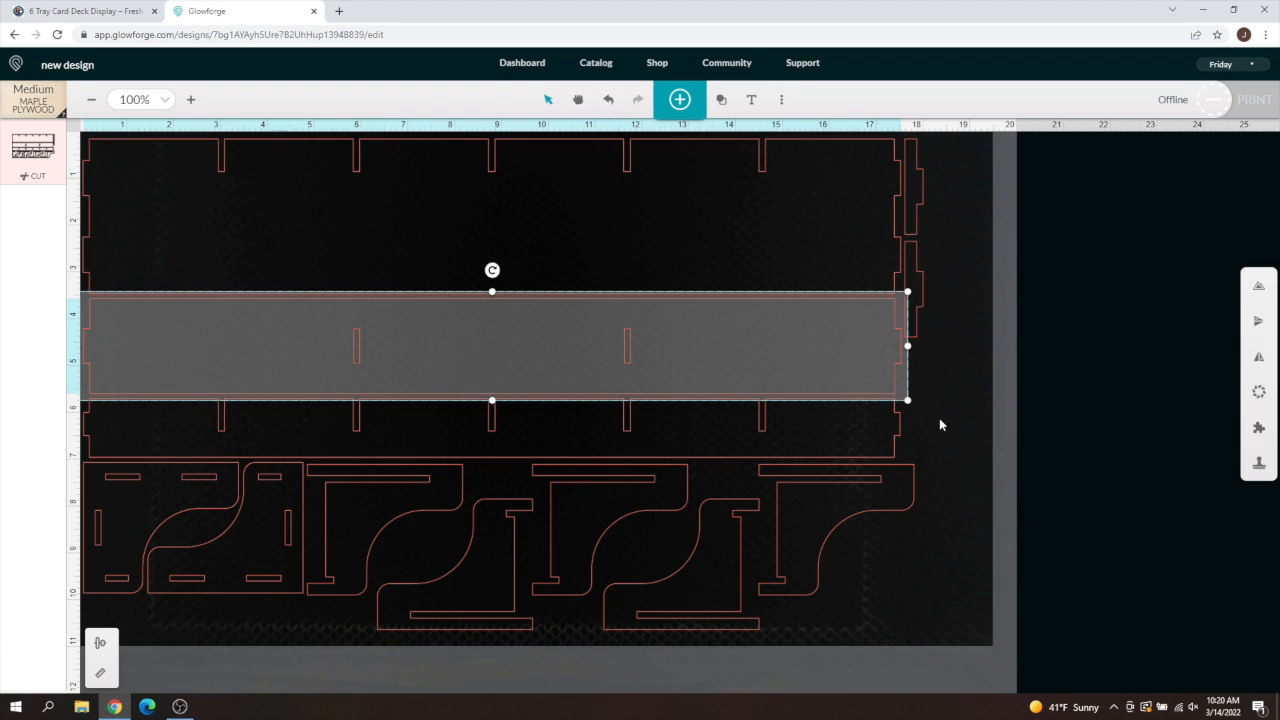
{"action": "left_click", "coordinate": [939, 425]}
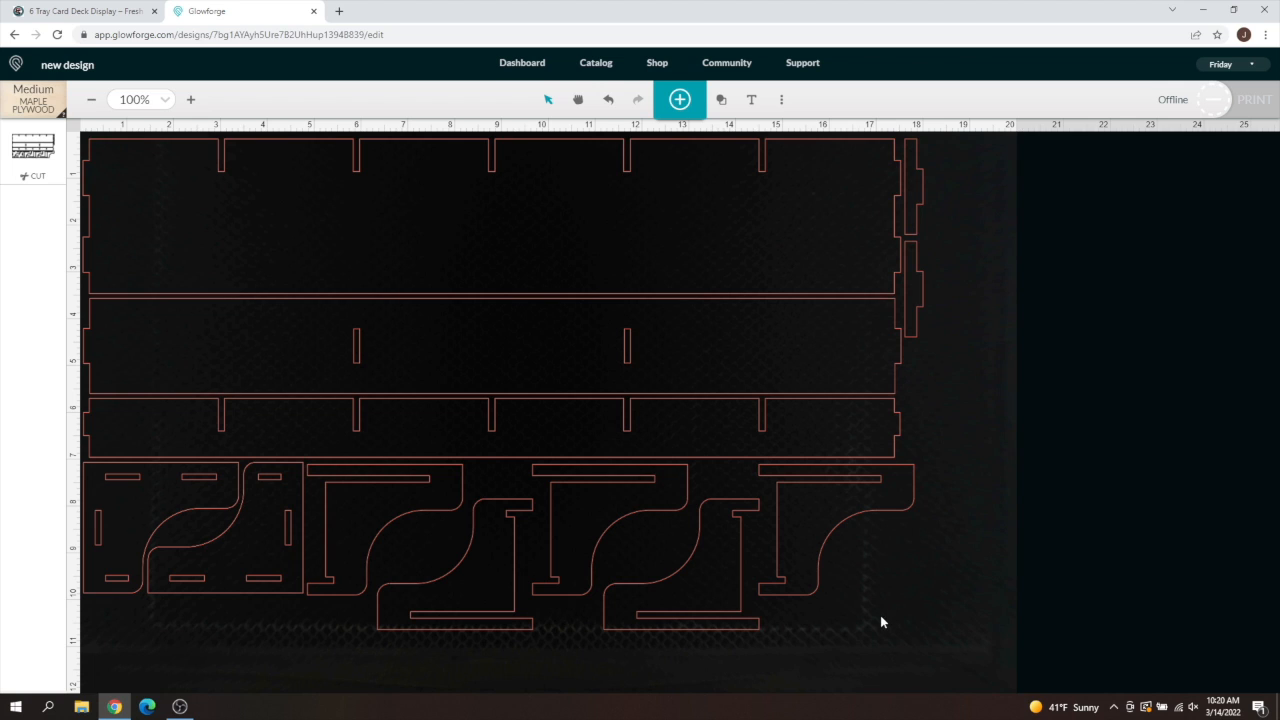
{"action": "left_click_drag", "start_coordinate": [867, 618], "coordinate": [113, 485]}
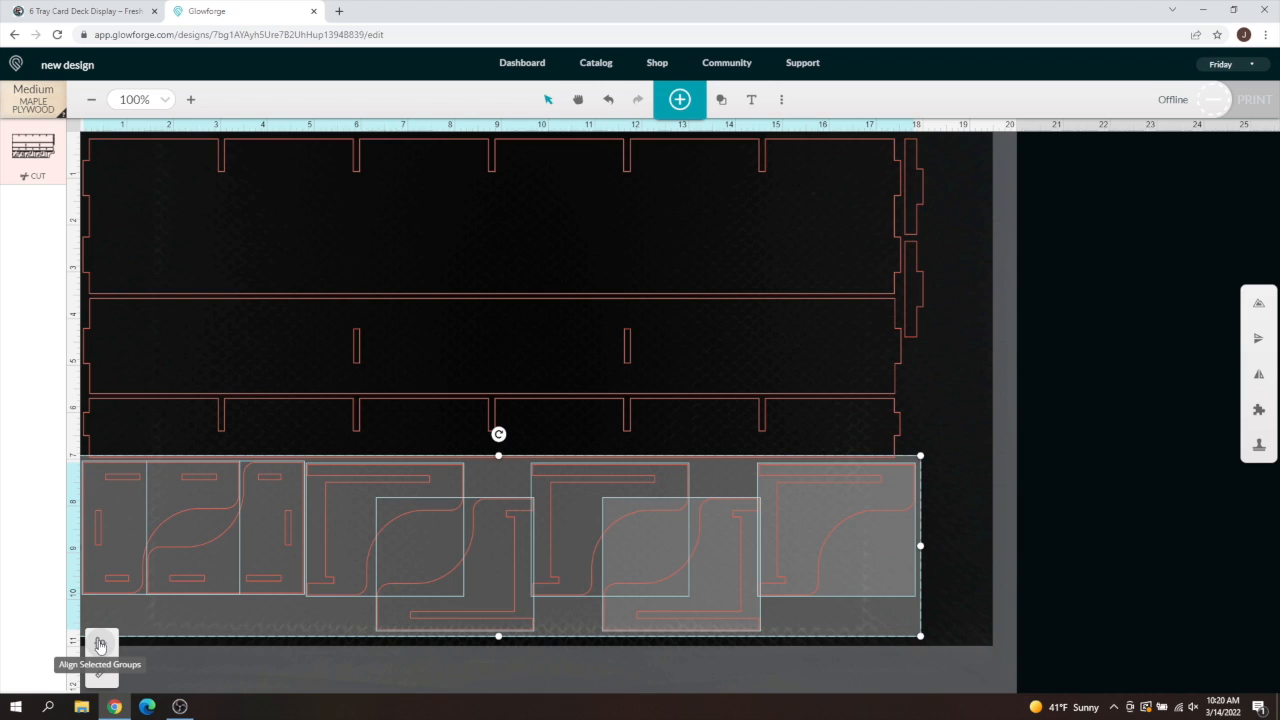
- Align the bottom-row pieces by their middles and nudge the aligned row up slightly
{"action": "left_click", "coordinate": [100, 645]}
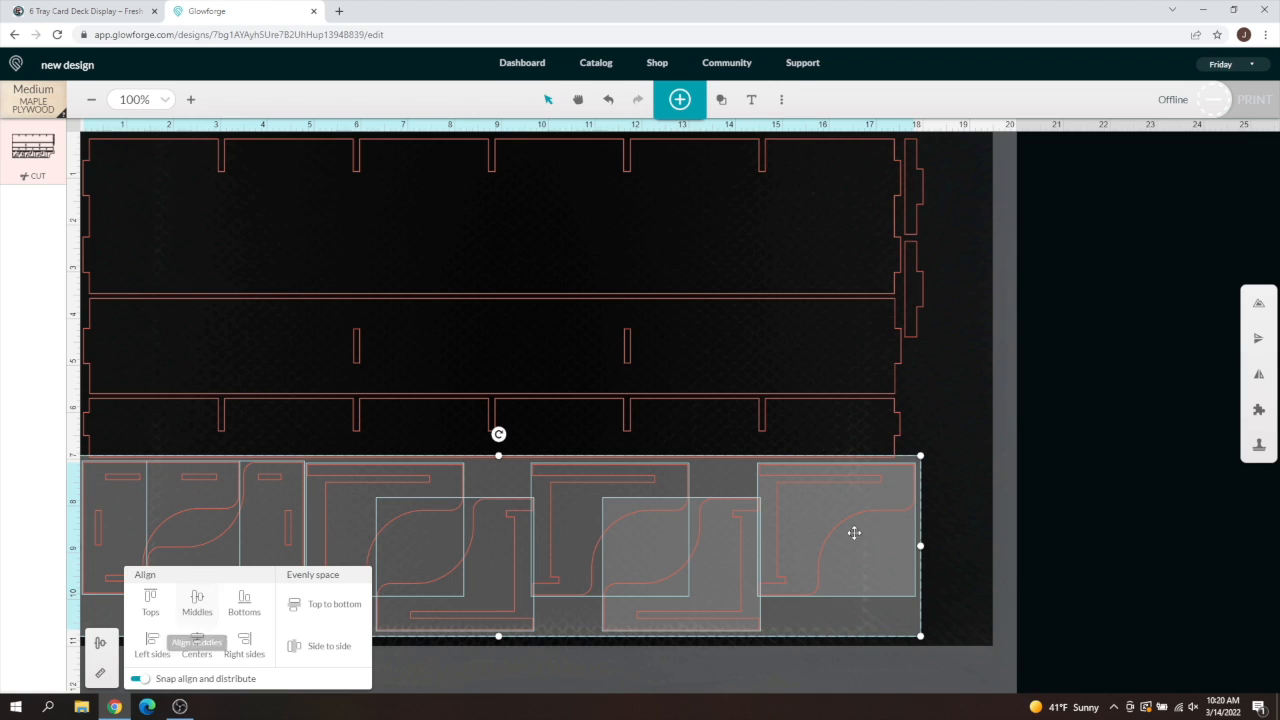
{"action": "left_click", "coordinate": [196, 605]}
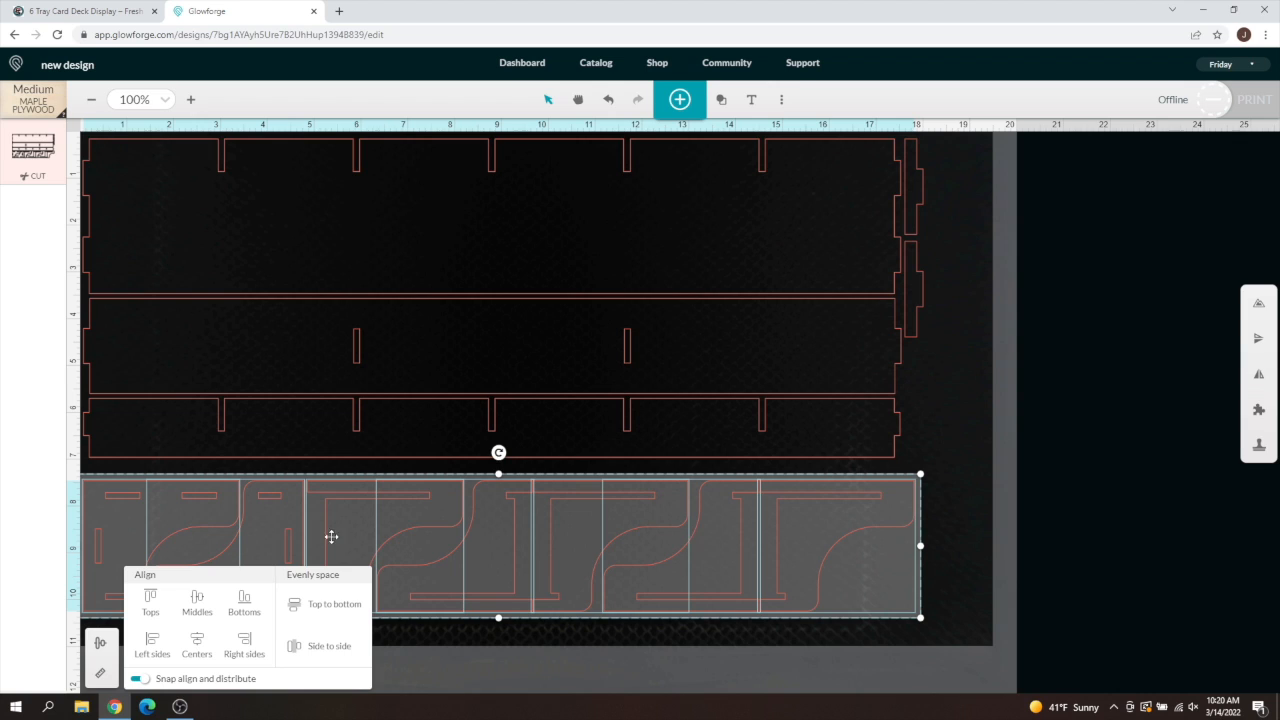
{"action": "left_click_drag", "start_coordinate": [500, 539], "coordinate": [500, 522]}
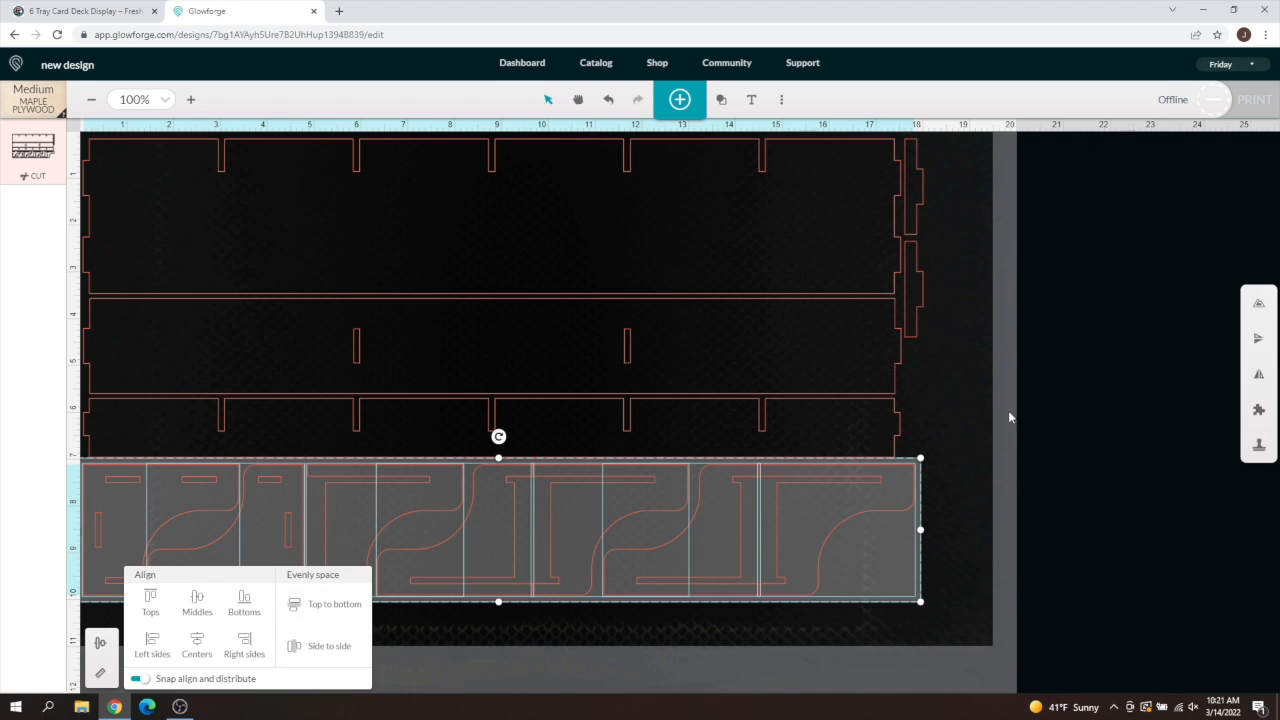
{"action": "left_click", "coordinate": [986, 536]}
- Delete all card display parts and place a new circle at the upper left
{"action": "left_click_drag", "start_coordinate": [971, 566], "coordinate": [121, 173]}
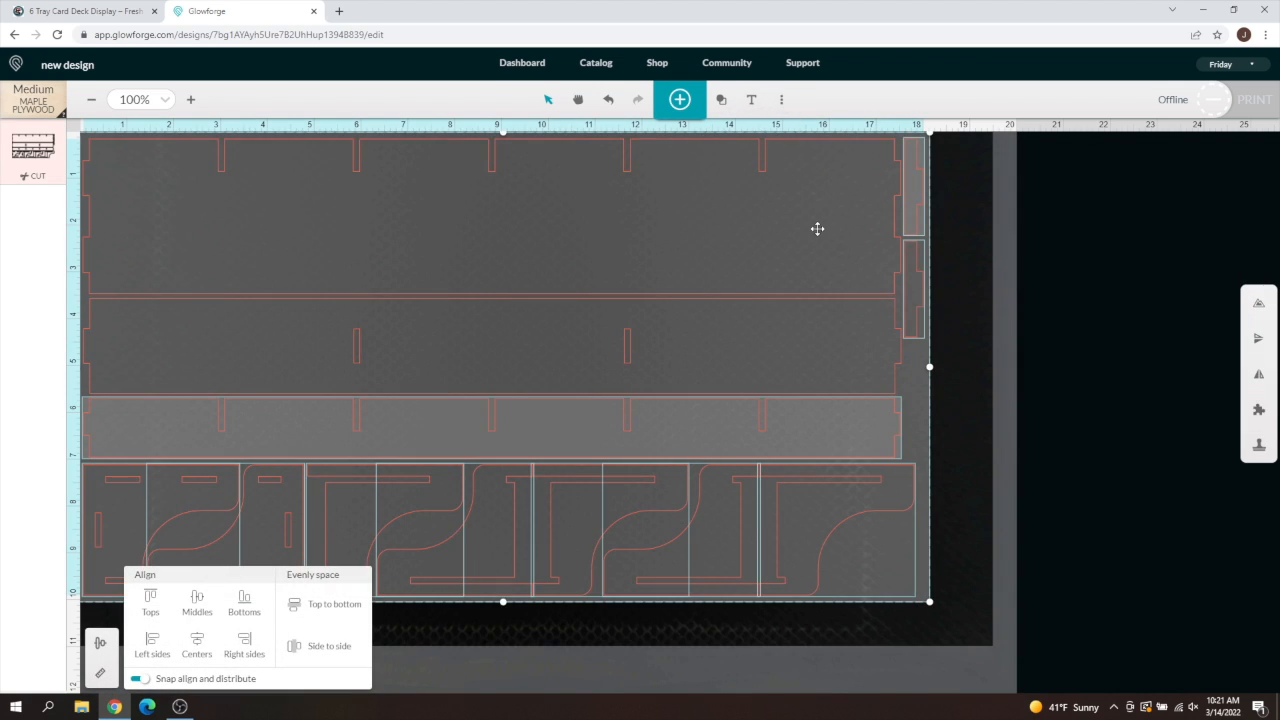
{"action": "key", "text": "Delete"}
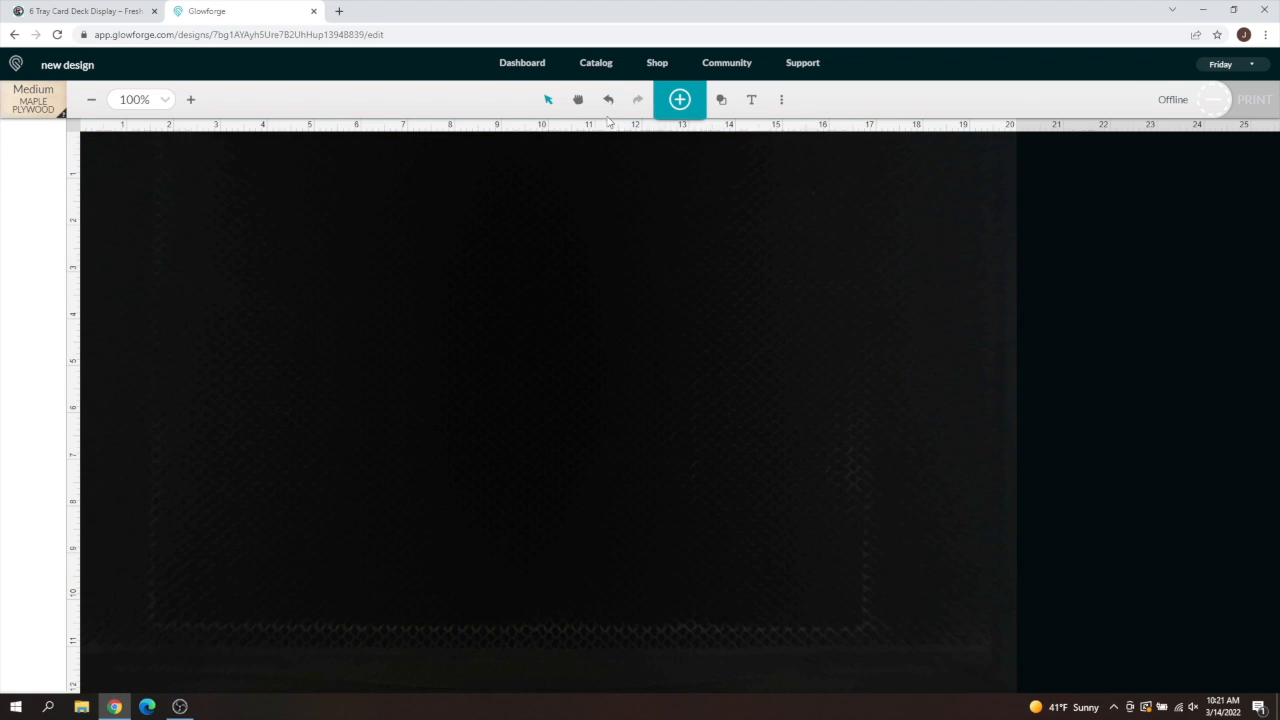
{"action": "left_click", "coordinate": [721, 99]}
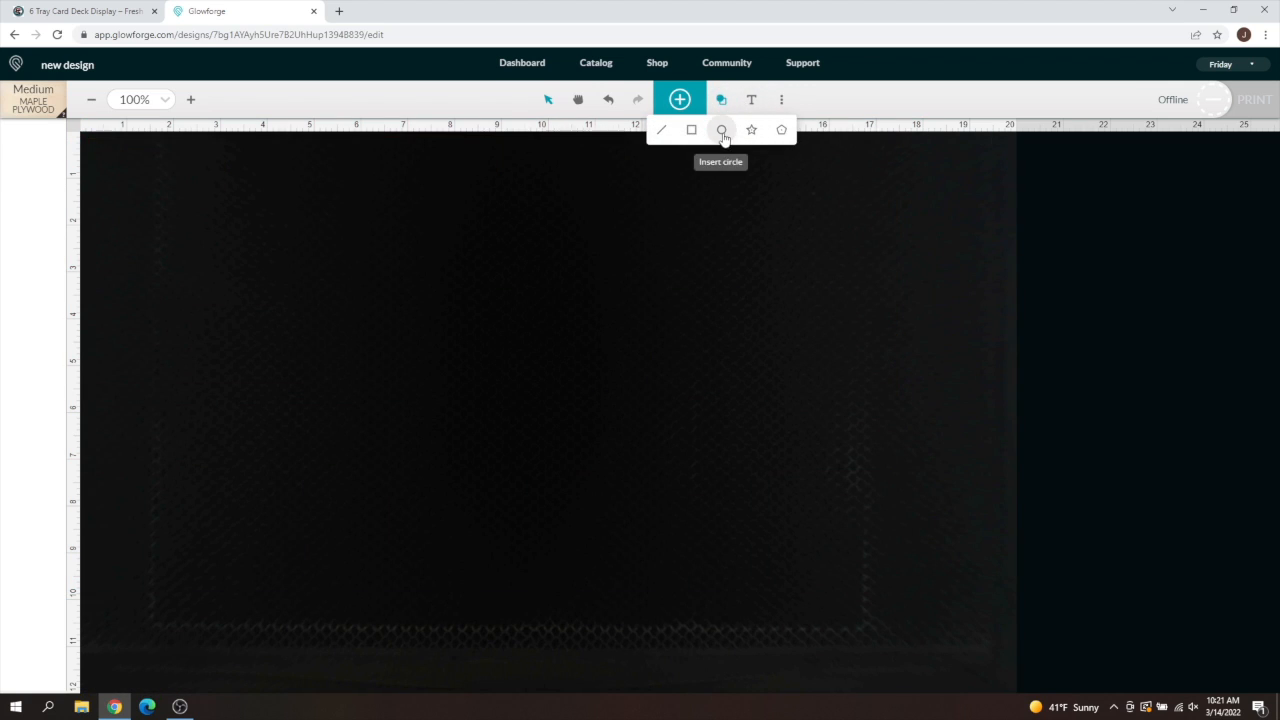
{"action": "left_click", "coordinate": [721, 129]}
{"action": "mouse_move", "coordinate": [643, 386]}
{"action": "left_mouse_down"}
{"action": "mouse_move", "coordinate": [258, 285]}
{"action": "mouse_move", "coordinate": [220, 250]}
{"action": "left_mouse_up"}
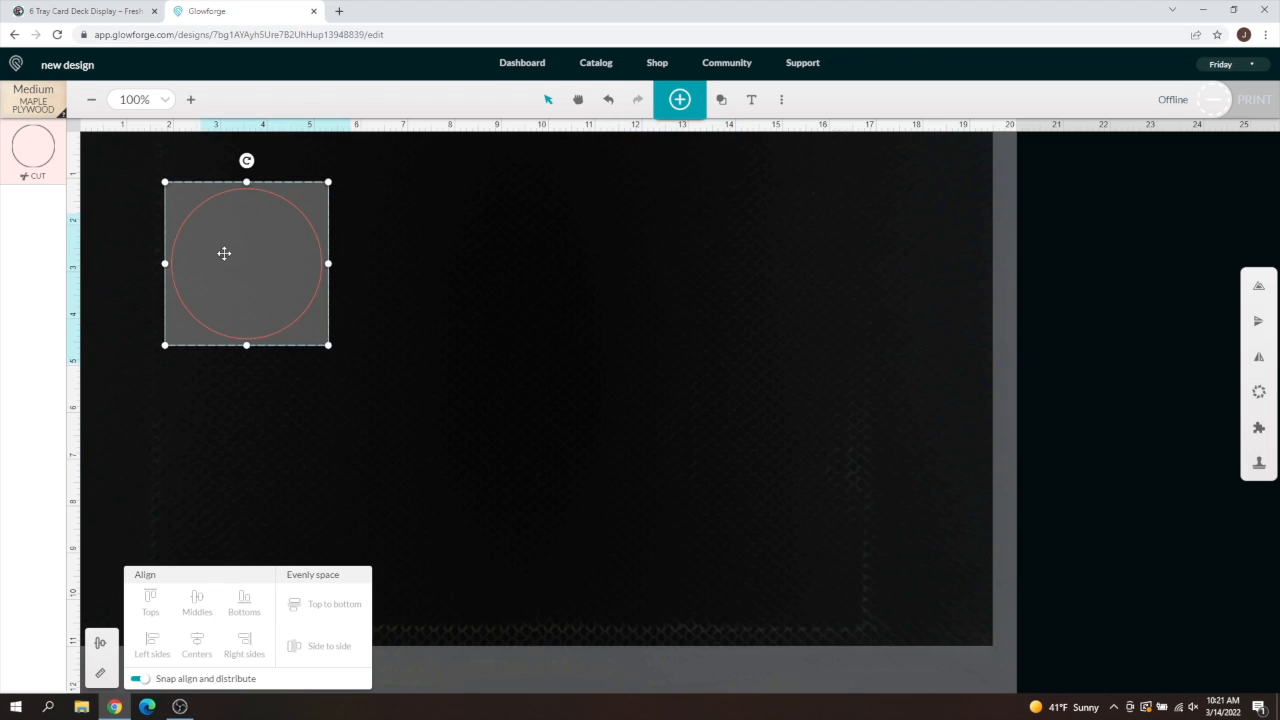
- Duplicate the circle twice, spread the three apart with the middle one lower, and select all three
{"action": "key", "text": "ctrl+d"}
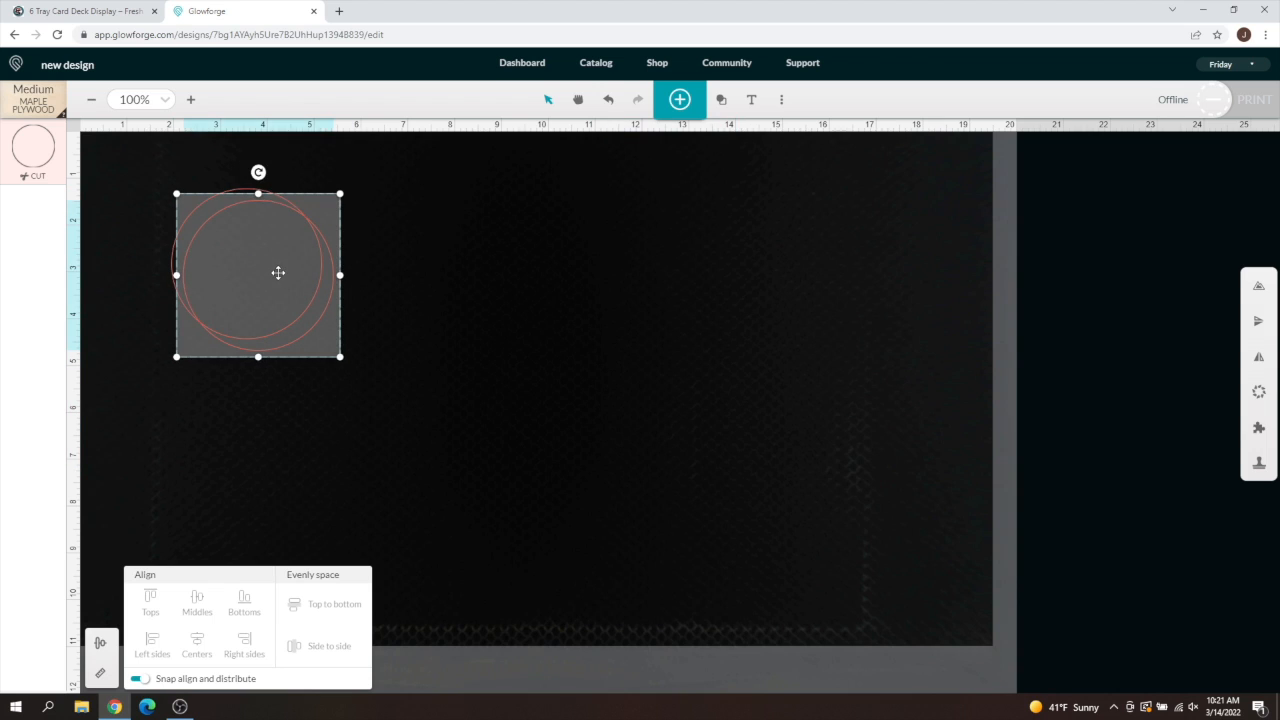
{"action": "key", "text": "ctrl+d"}
{"action": "left_click_drag", "start_coordinate": [286, 311], "coordinate": [575, 384]}
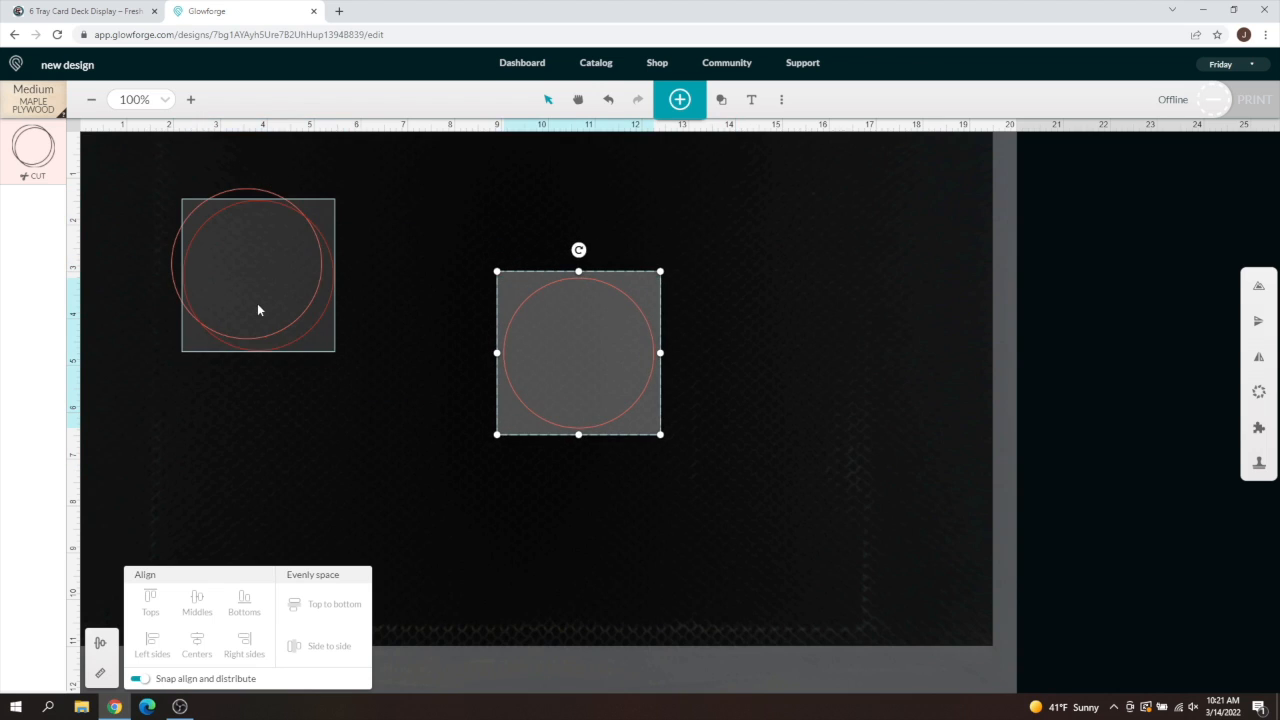
{"action": "left_click_drag", "start_coordinate": [257, 303], "coordinate": [443, 291]}
{"action": "left_click_drag", "start_coordinate": [632, 405], "coordinate": [647, 265]}
{"action": "left_click_drag", "start_coordinate": [419, 272], "coordinate": [421, 272]}
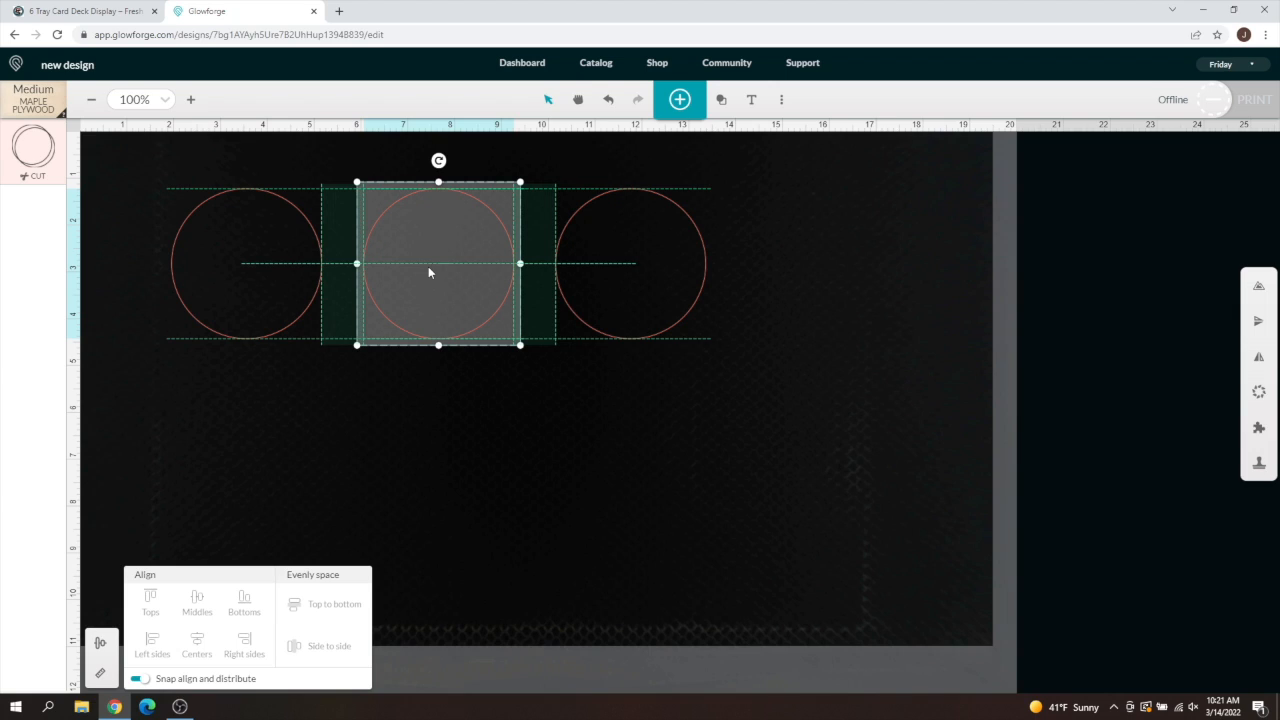
{"action": "left_click_drag", "start_coordinate": [429, 270], "coordinate": [389, 360]}
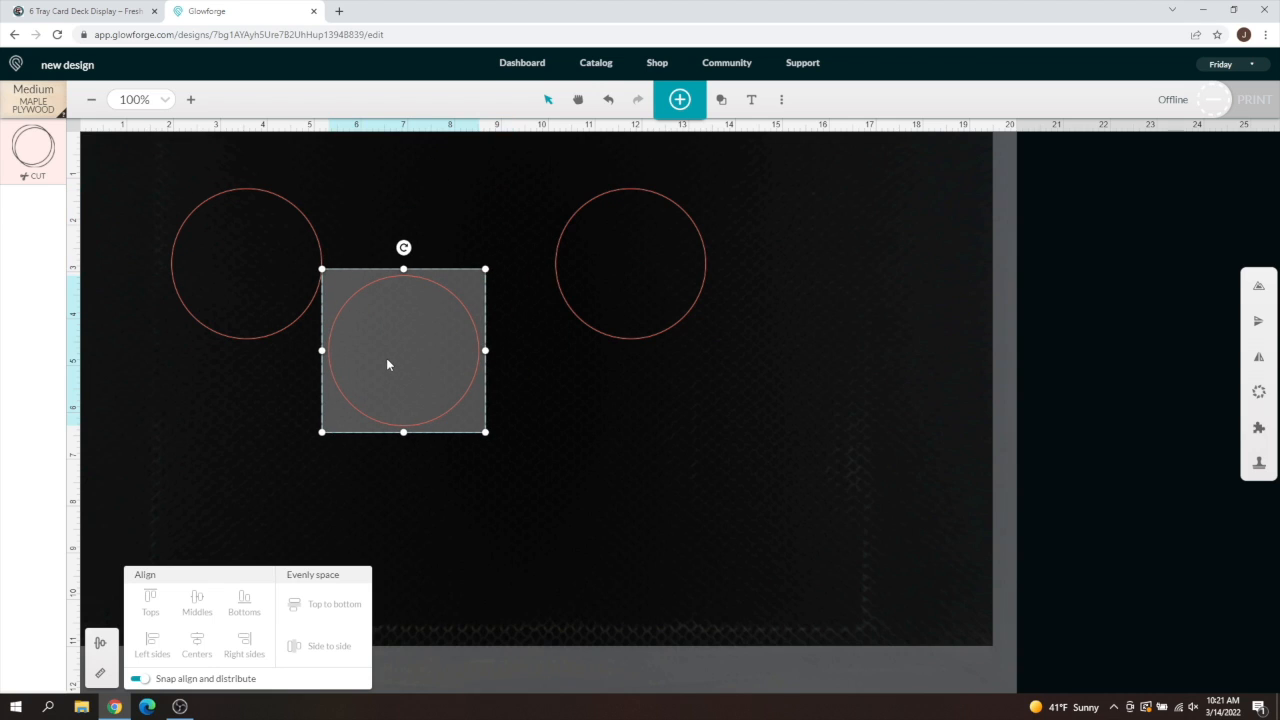
{"action": "left_click", "coordinate": [589, 473]}
{"action": "left_click_drag", "start_coordinate": [718, 490], "coordinate": [237, 260]}
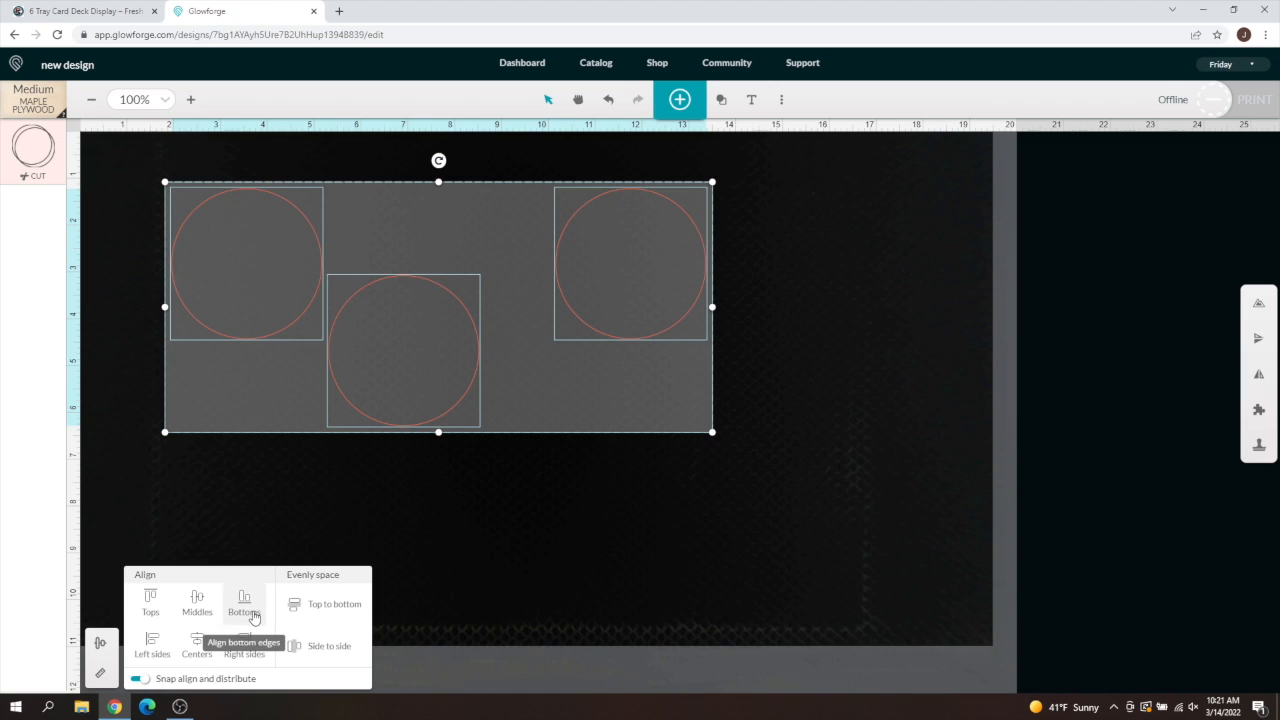
- Align the three circles by their middles and evenly space them side to side
{"action": "left_click", "coordinate": [197, 605]}
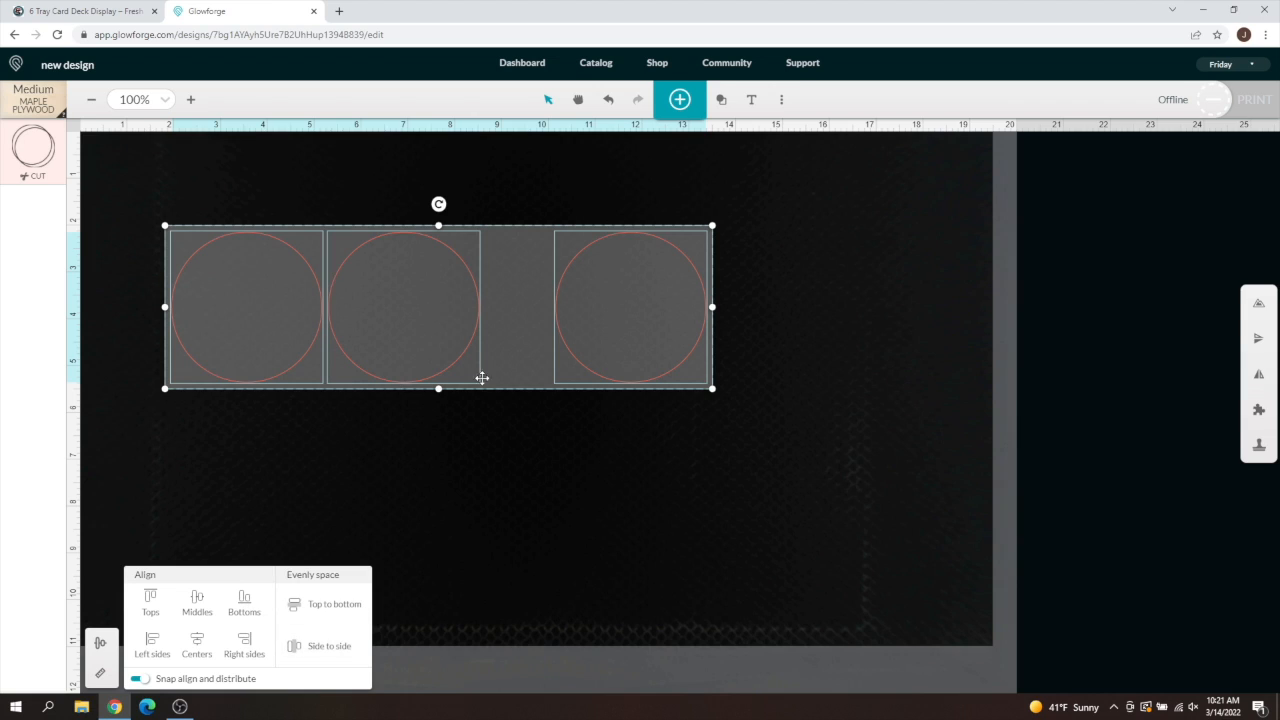
{"action": "left_click", "coordinate": [315, 649]}
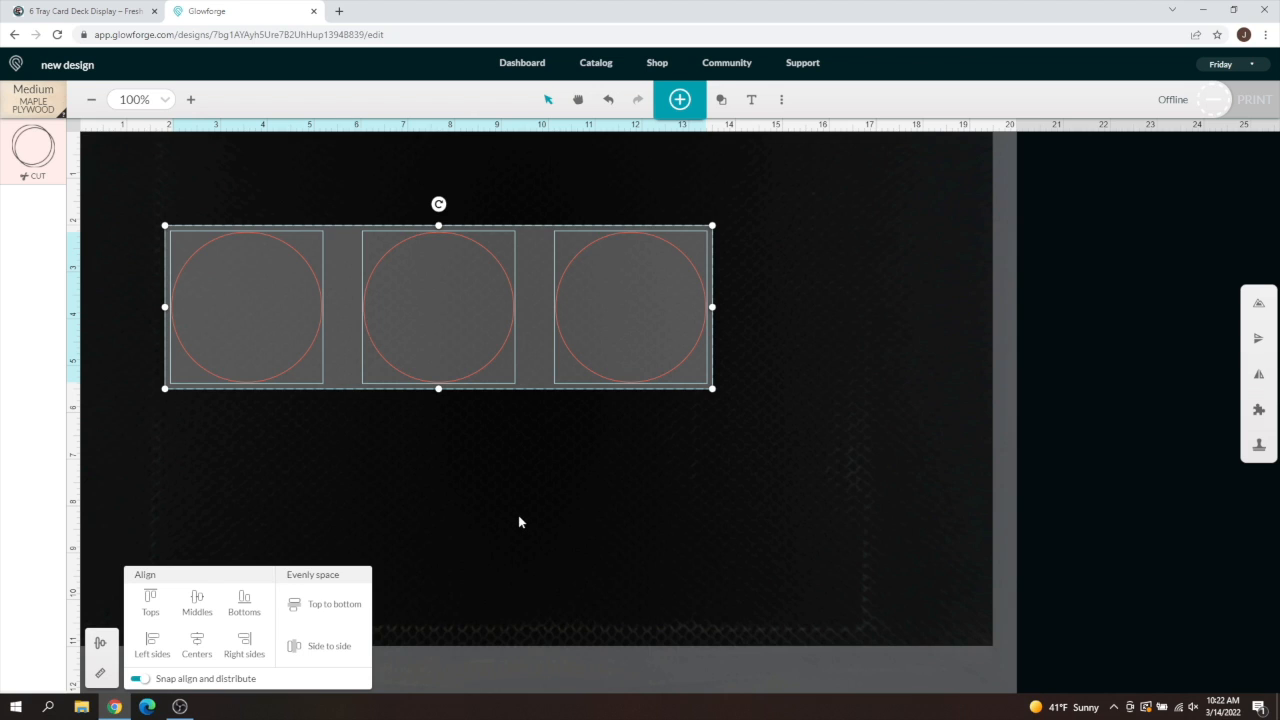
- Disable 'Snap align and distribute' and move the middle circle slightly above the outer two
{"action": "left_click", "coordinate": [456, 489]}
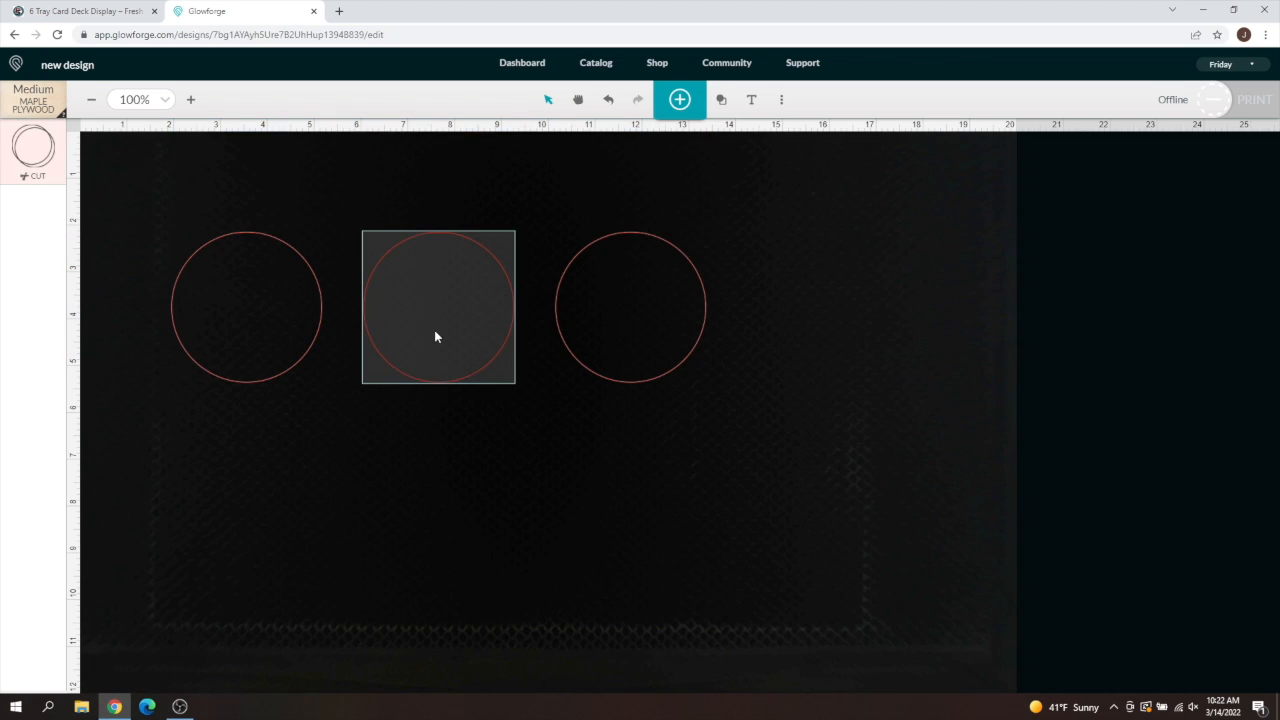
{"action": "left_click", "coordinate": [428, 338]}
{"action": "left_click_drag", "start_coordinate": [430, 332], "coordinate": [435, 324]}
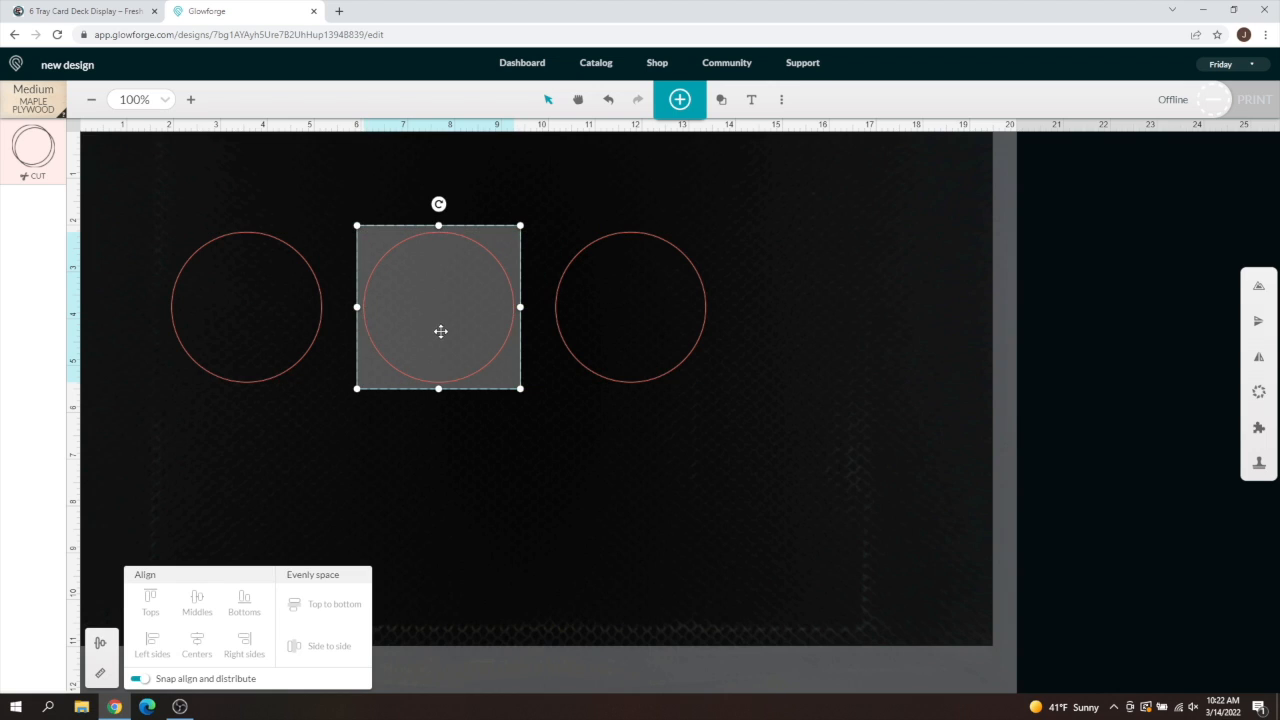
{"action": "left_click", "coordinate": [139, 679]}
{"action": "mouse_move", "coordinate": [435, 313]}
{"action": "left_mouse_down"}
{"action": "mouse_move", "coordinate": [417, 323]}
{"action": "mouse_move", "coordinate": [447, 308]}
{"action": "mouse_move", "coordinate": [442, 295]}
{"action": "left_mouse_up"}
{"action": "left_click", "coordinate": [741, 459]}
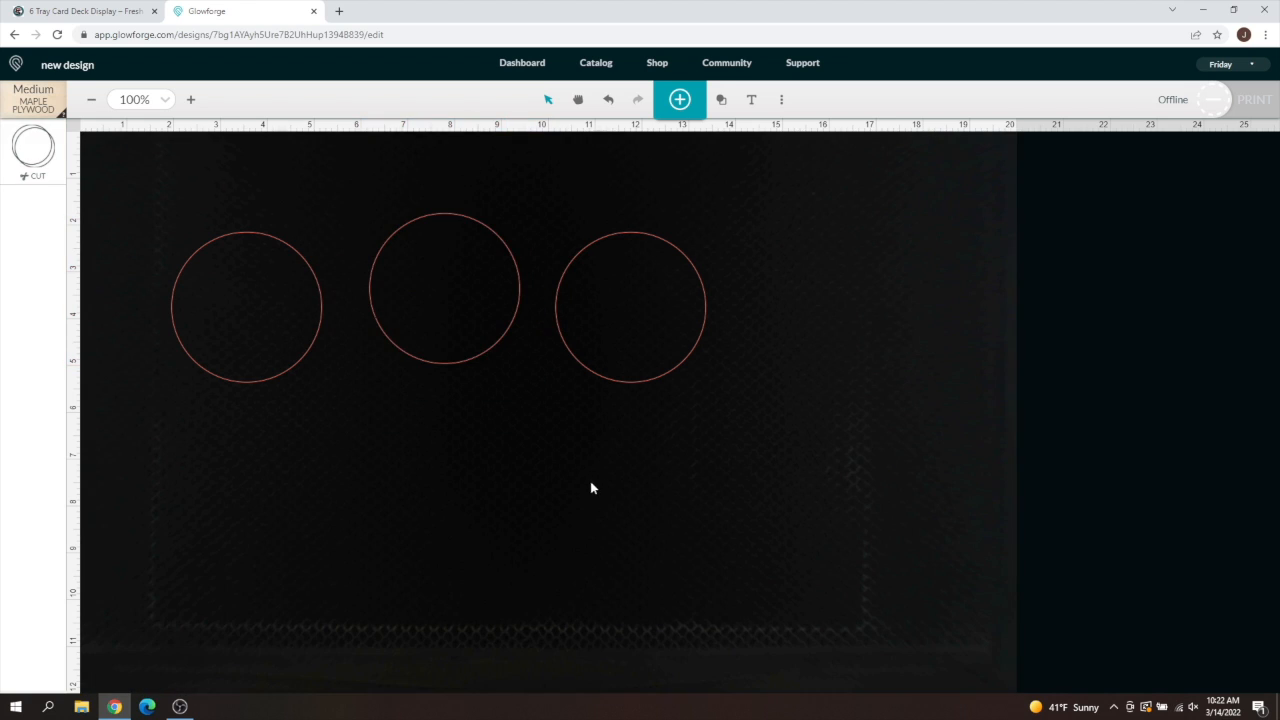